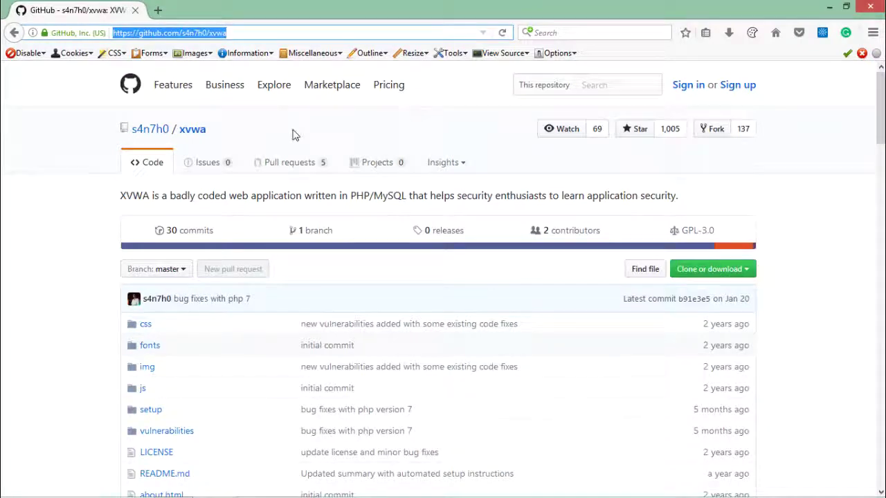
Review the XVWA project's description and repository address on its GitHub page.
left_click(82, 93)
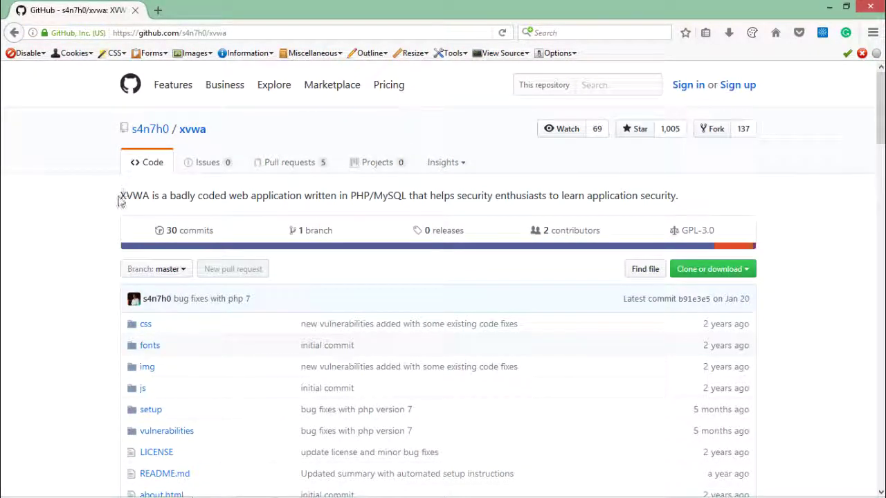
left_click_drag(120, 199, 150, 199)
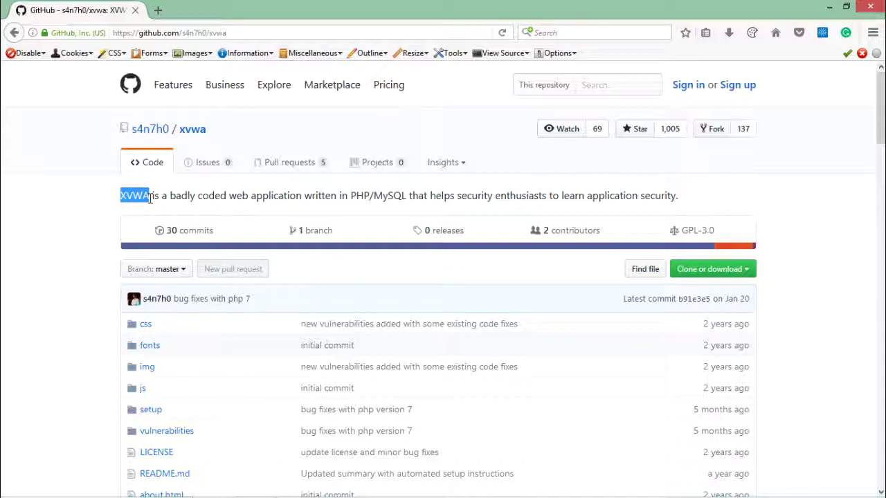
left_click(202, 200)
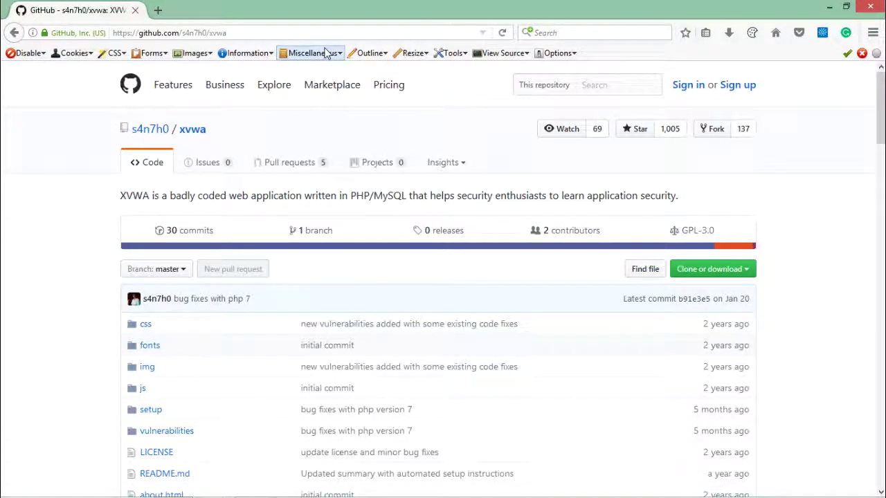
left_click_drag(229, 33, 109, 29)
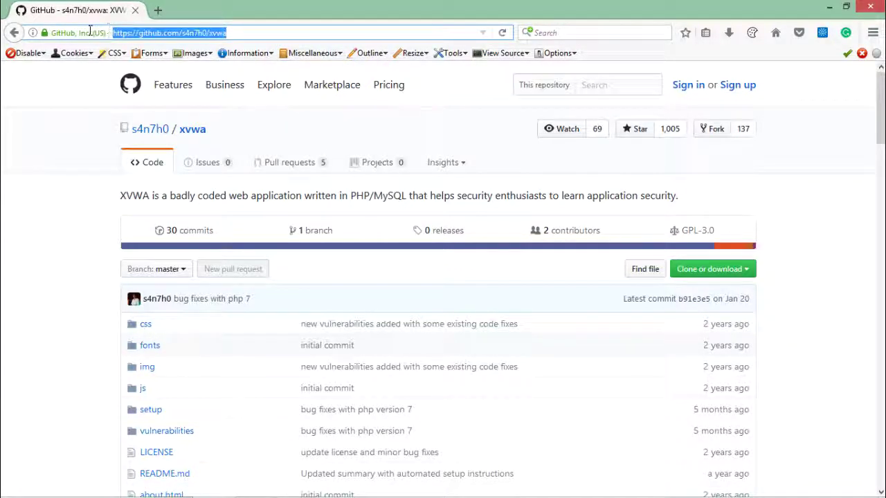
left_click(254, 32)
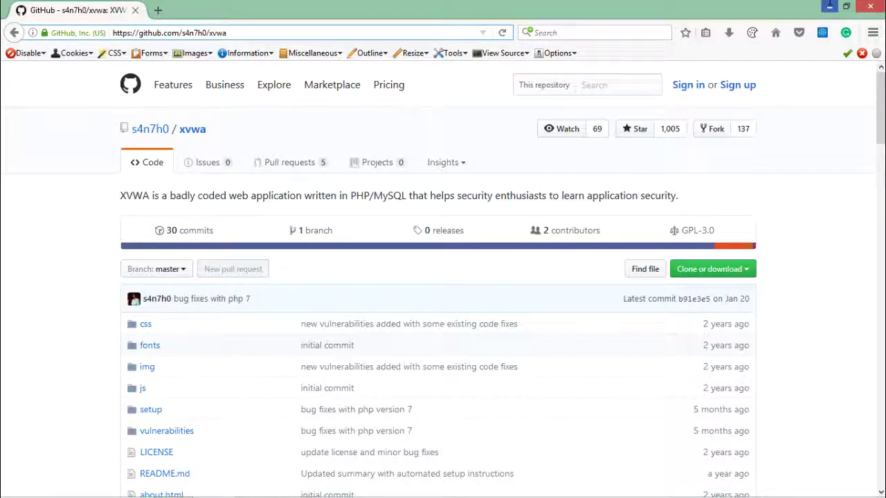
Switch to the Kali Linux virtual machine and check the localhost address of the XVWA site in its browser.
left_click(830, 7)
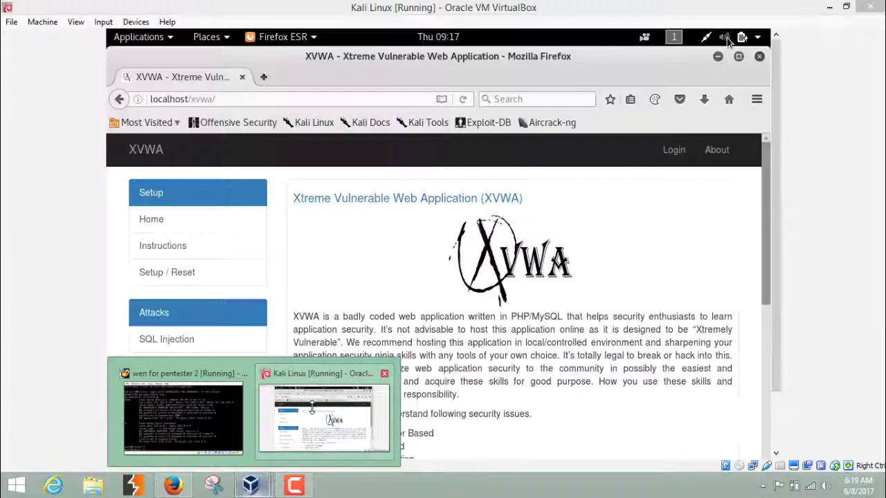
left_click(312, 409)
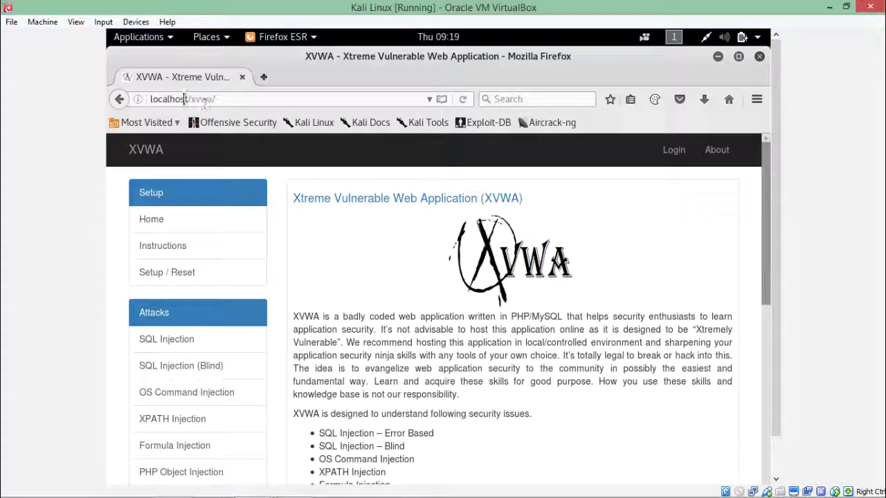
left_click_drag(191, 99, 150, 102)
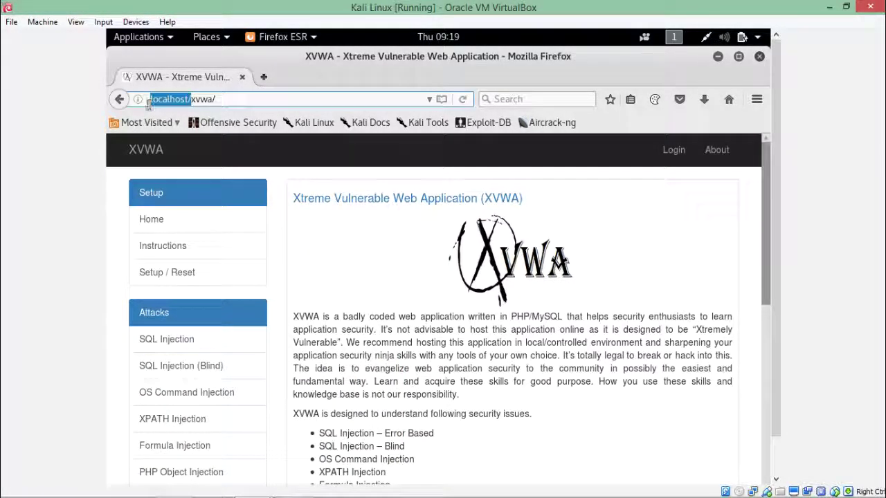
left_click(255, 96)
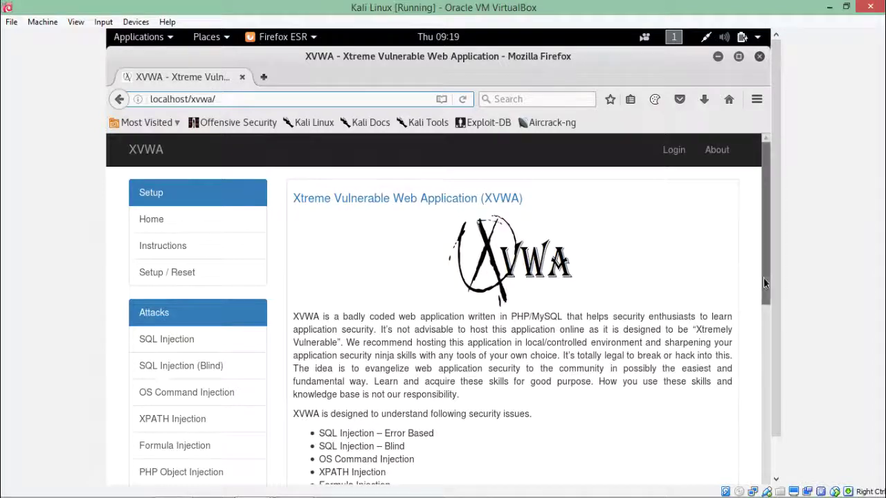
Examine the security issues and attack categories listed on the XVWA home page.
scroll(762, 317, "down", 1)
scroll(764, 323, "down", 5)
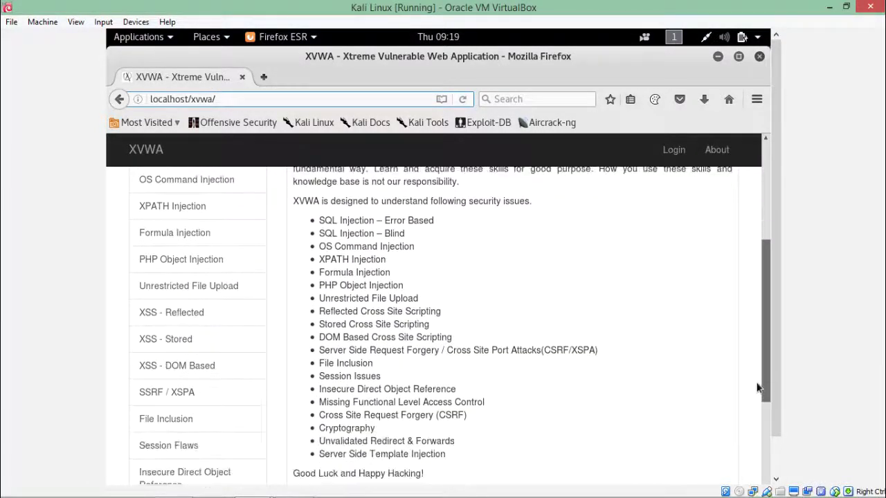
scroll(759, 408, "down", 3)
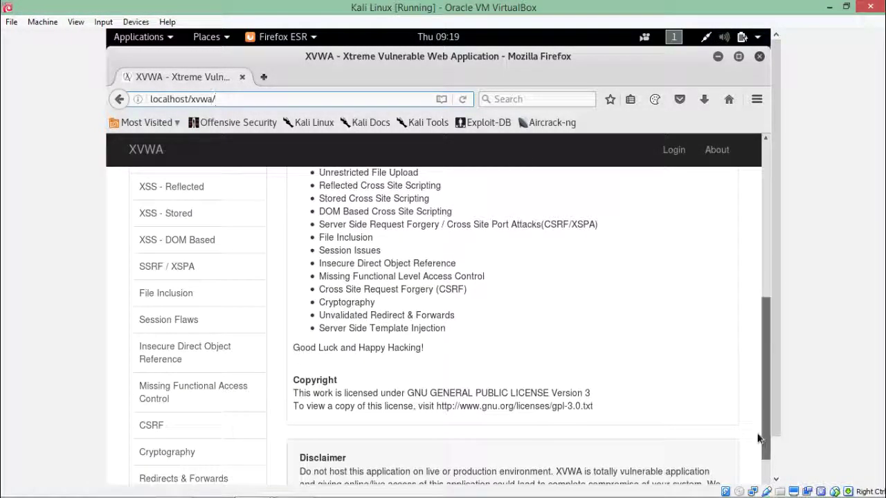
scroll(759, 440, "down", 1)
scroll(761, 423, "up", 3)
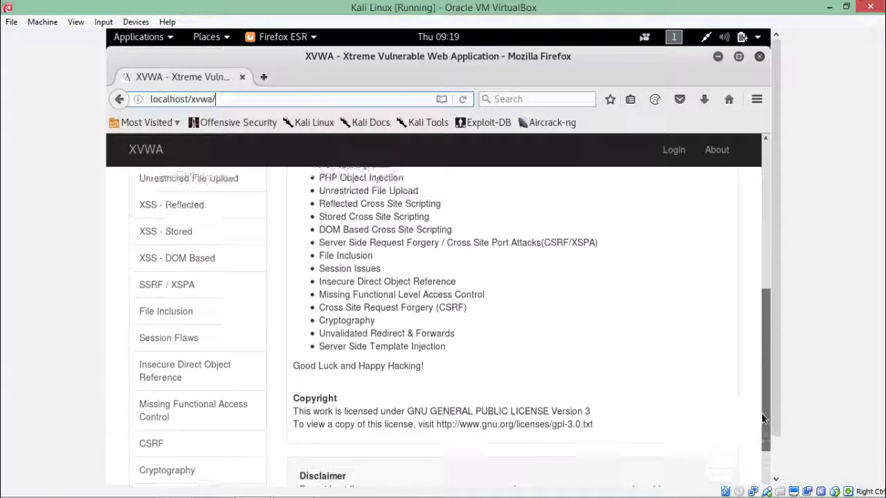
left_click_drag(761, 412, 761, 273)
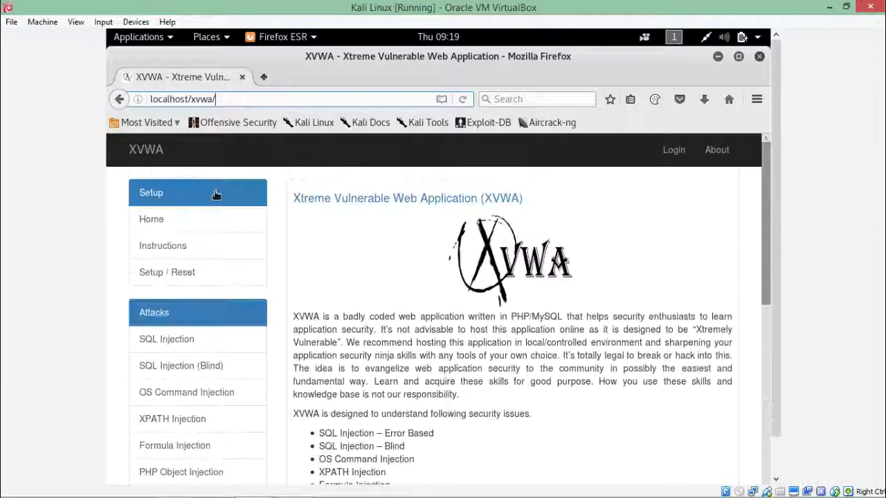
Open XVWA's XPATH Injection page and switch the virtual machine to full screen.
left_click(178, 420)
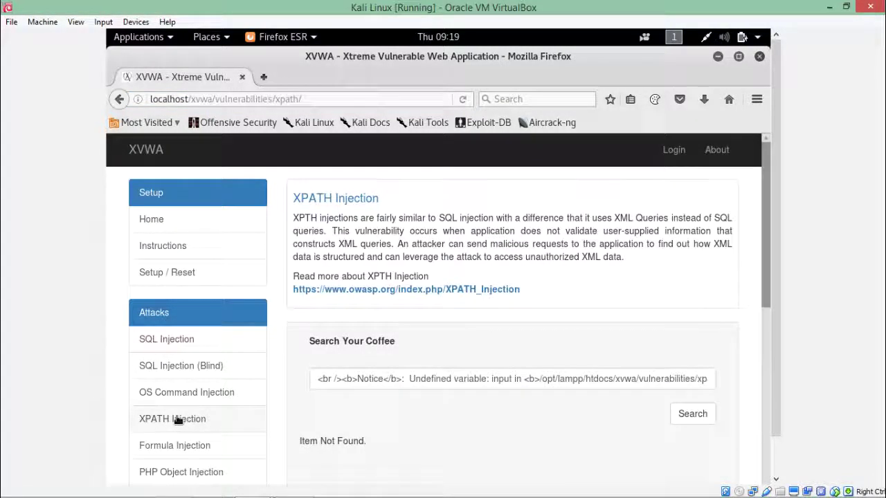
key("Control_R+f")
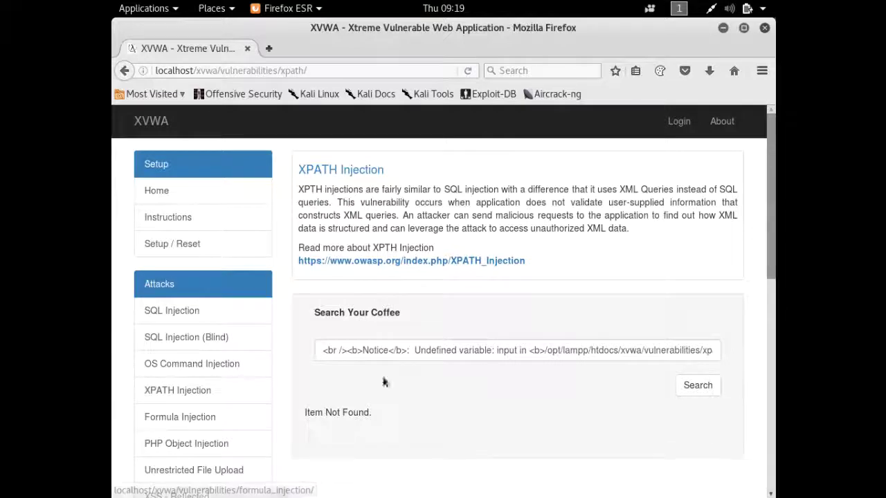
Search the coffee list for ID 1 and for ID 3, reading the item returned for each.
left_click(419, 352)
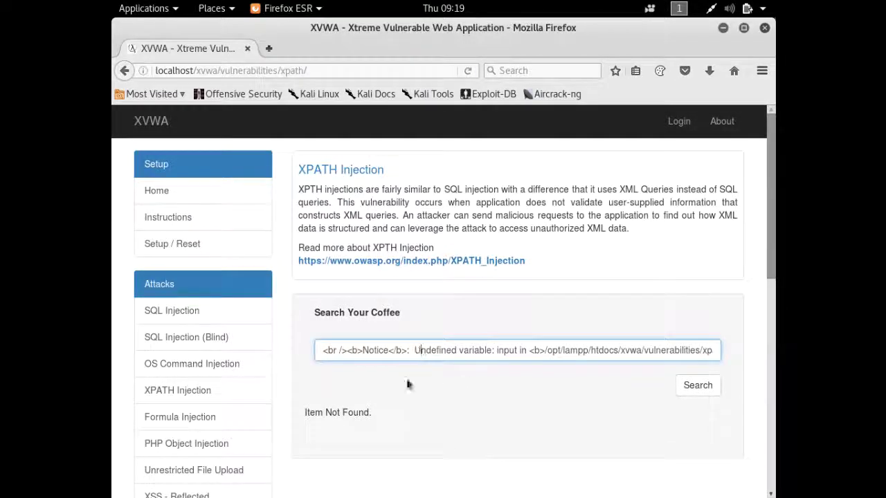
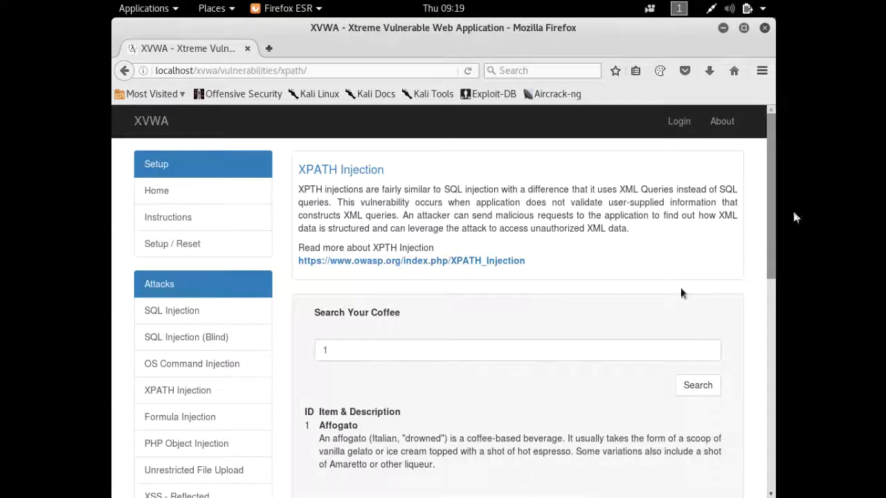
scroll(767, 228, "down", 2)
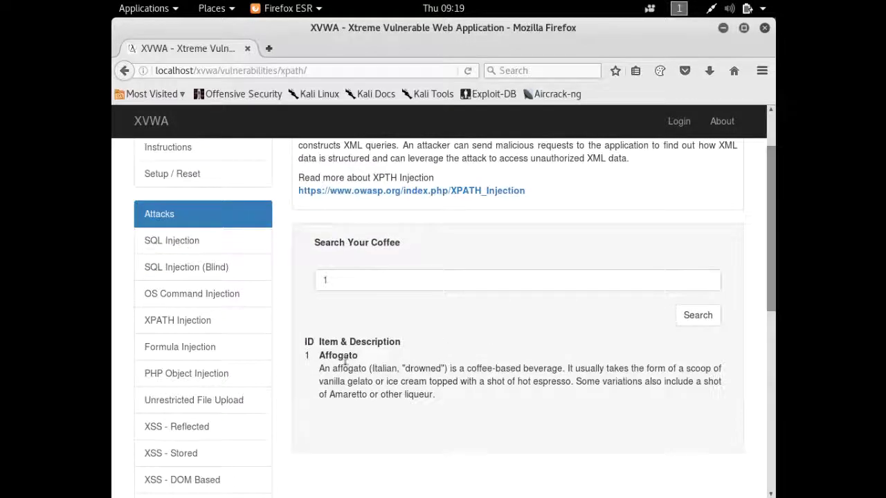
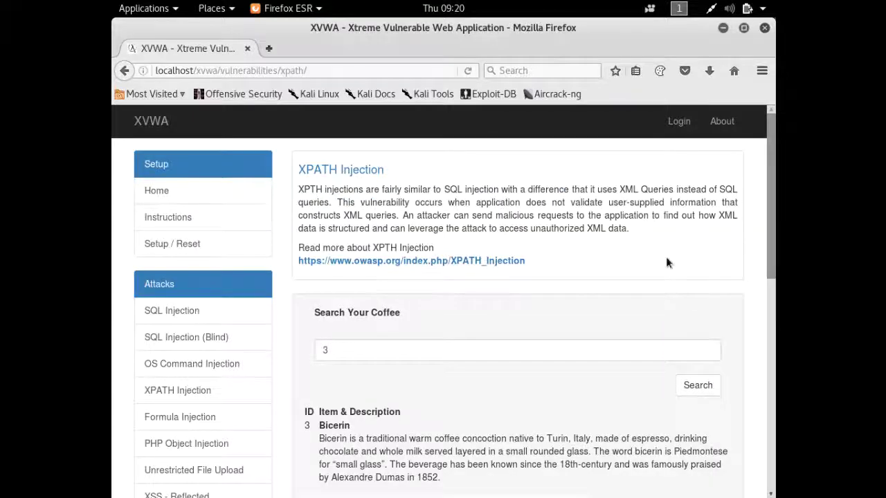
scroll(762, 320, "down", 5)
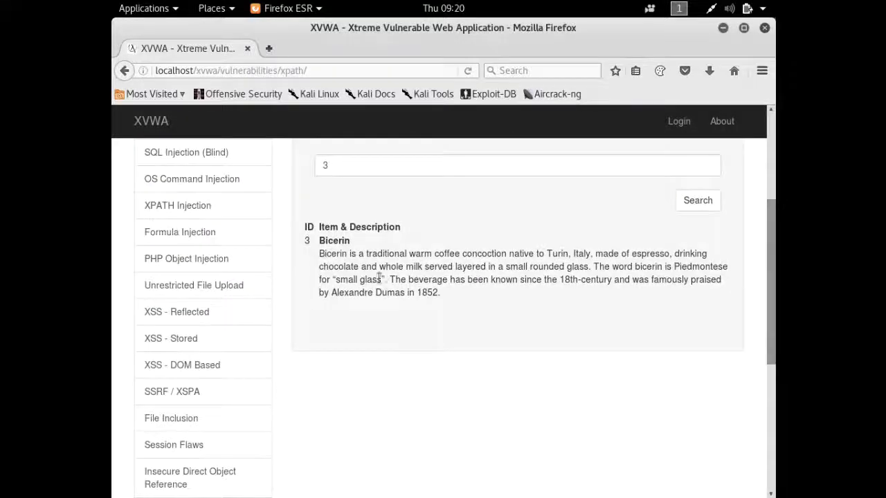
double_click(309, 241)
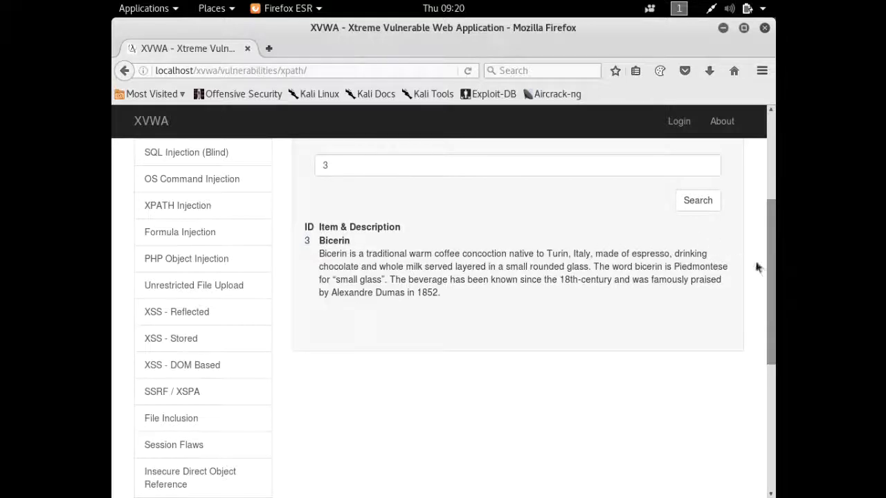
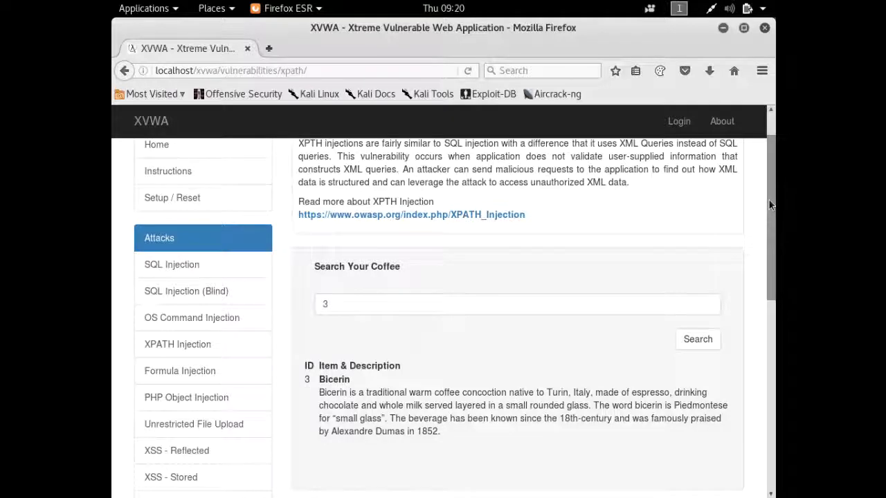
left_click_drag(769, 204, 773, 139)
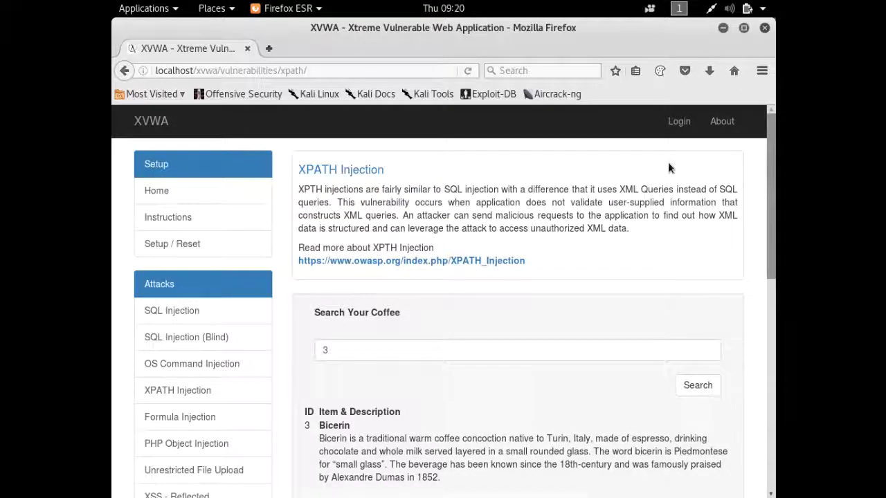
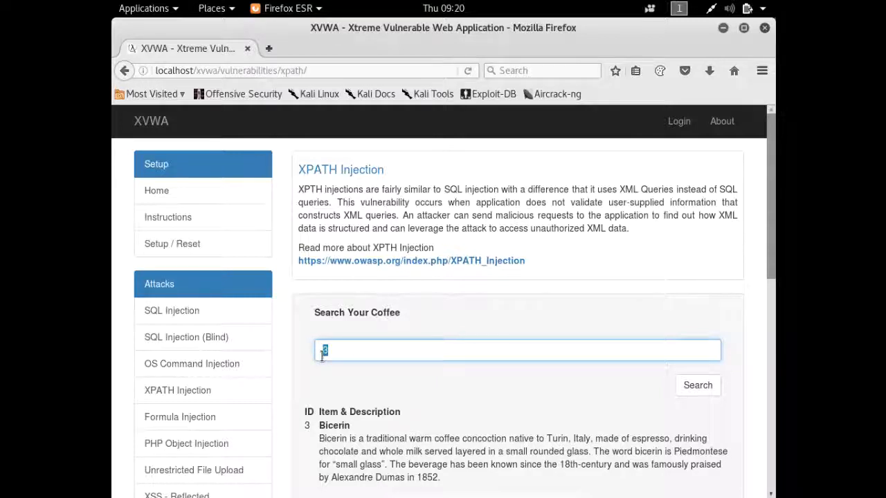
Compare the ID entered in the coffee search with the returned item, and clear the search field.
left_click(337, 352)
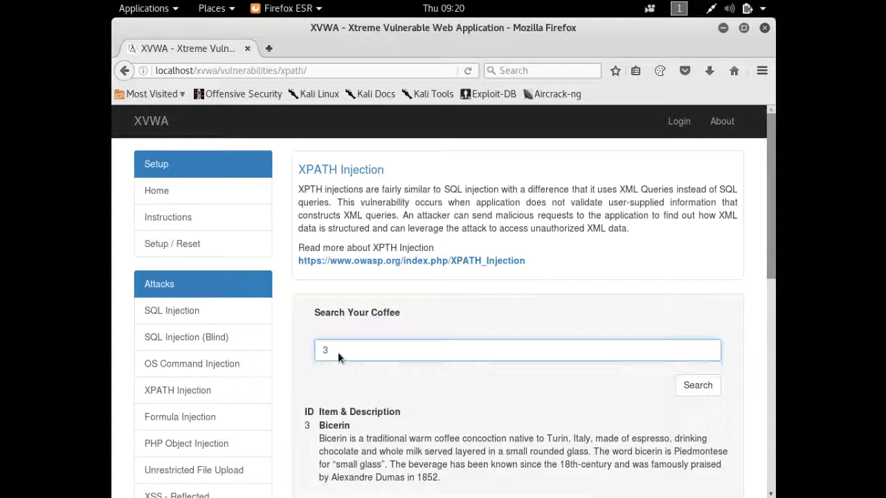
left_click(380, 320)
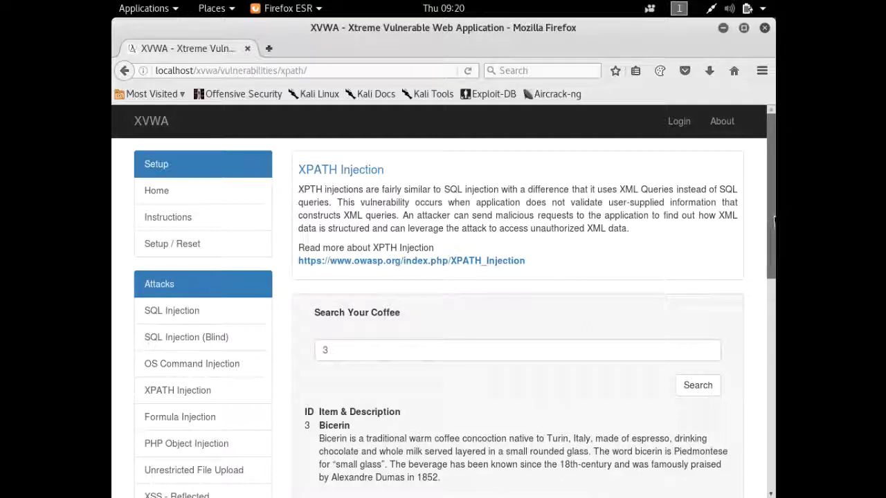
left_click_drag(770, 242, 770, 329)
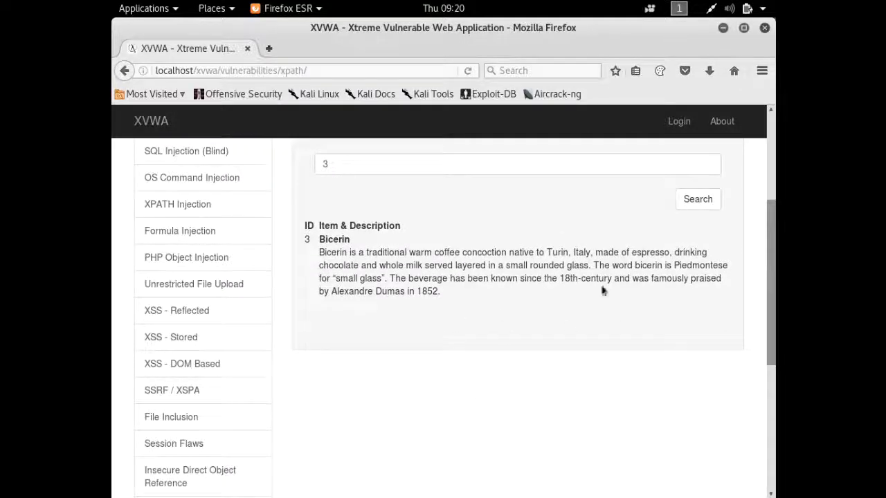
left_click_drag(771, 260, 770, 215)
left_click(426, 271)
key("BackSpace")
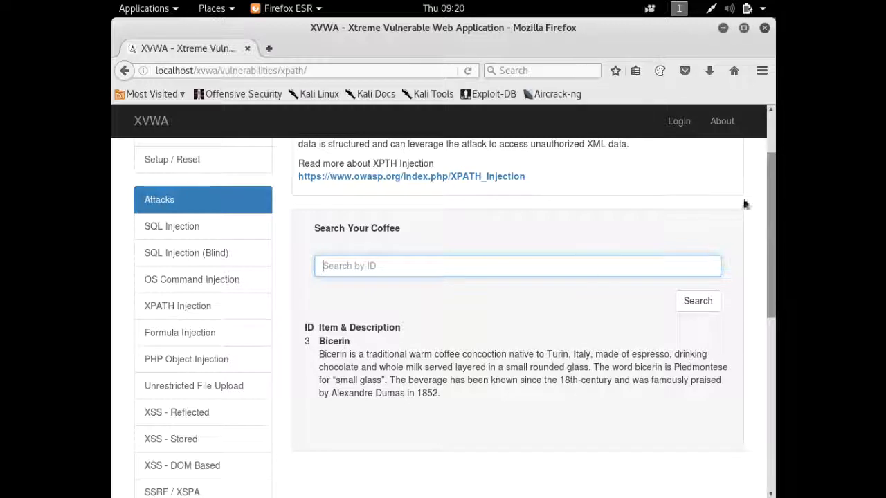
scroll(774, 201, "up", 2)
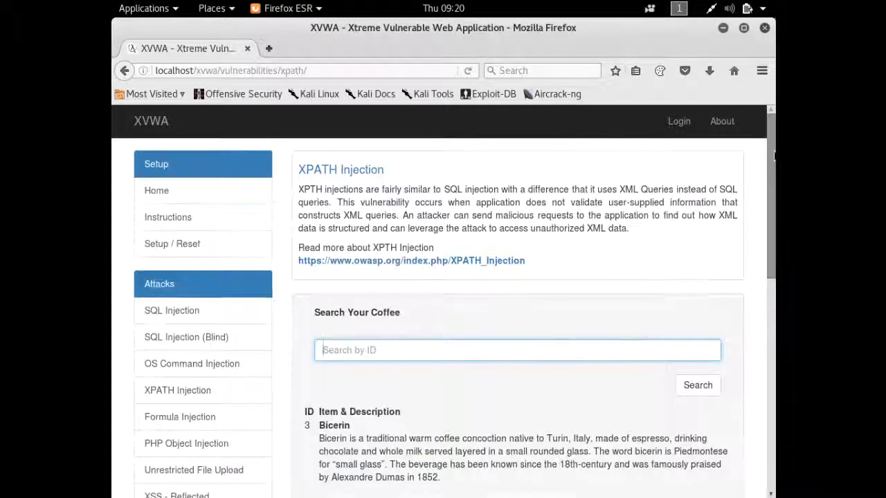
Minimize the browser, switch to the Terminal, and list the files in the xpath vulnerability folder with ls.
left_click(722, 29)
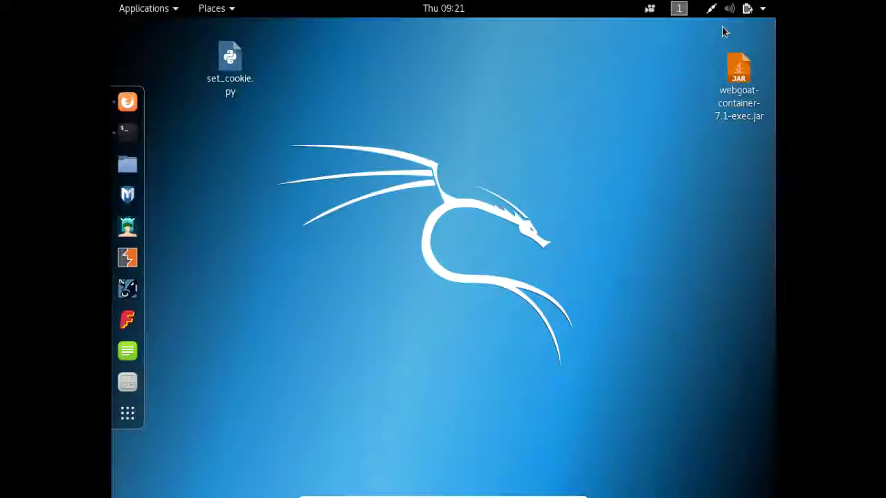
left_click(126, 131)
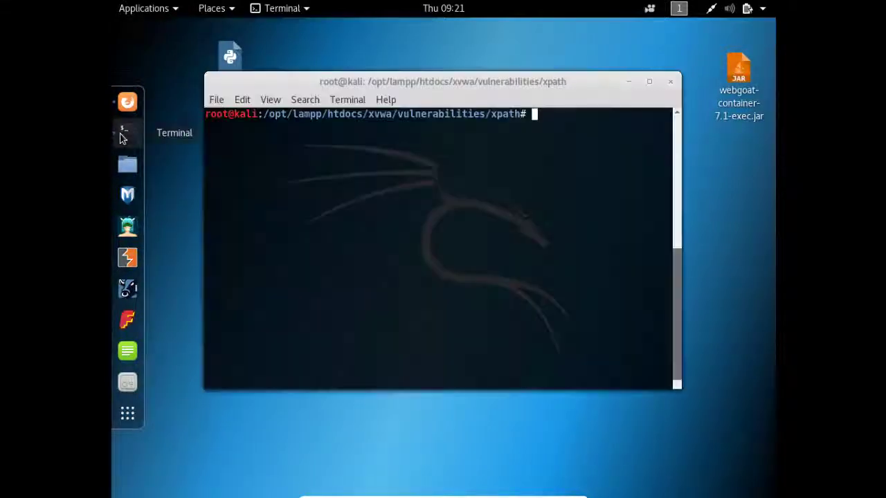
left_click_drag(331, 151, 290, 113)
left_click(334, 142)
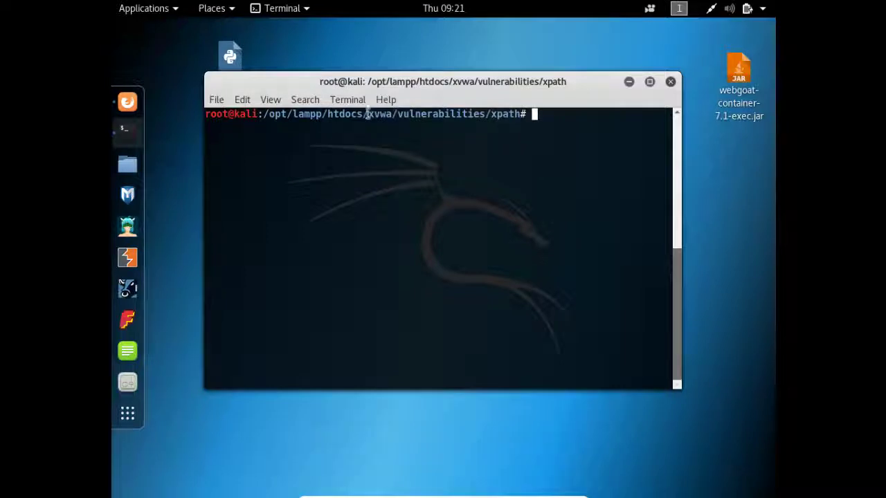
left_click_drag(365, 114, 567, 111)
left_click(566, 111)
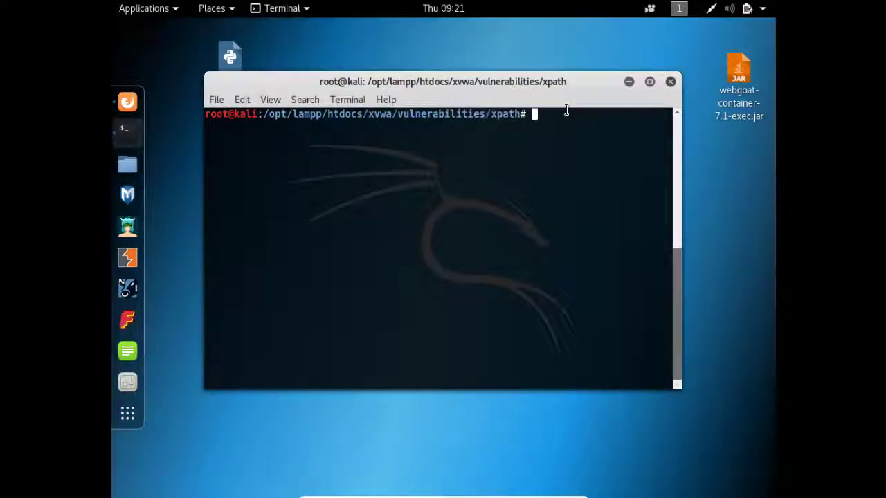
type("ls")
key("Return")
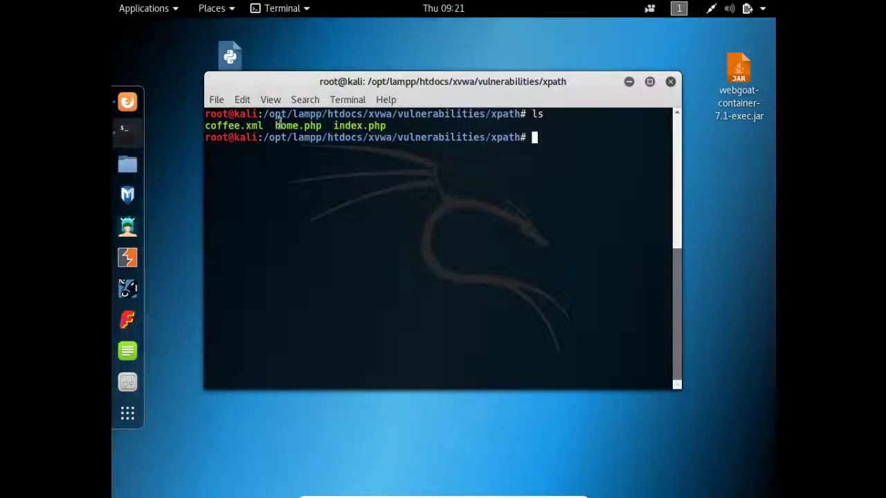
Open home.php from the xpath vulnerability folder in vim.
left_click_drag(276, 125, 323, 126)
left_click(322, 126)
type("vim ho")
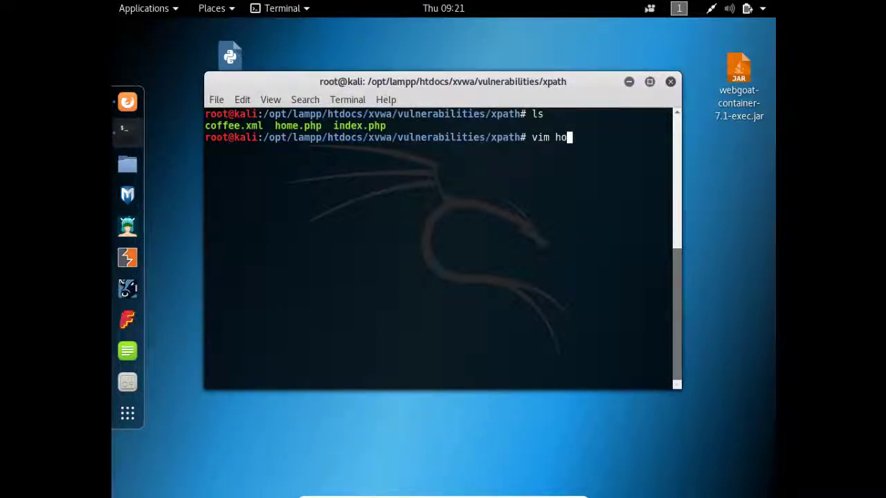
key("Tab")
key("Return")
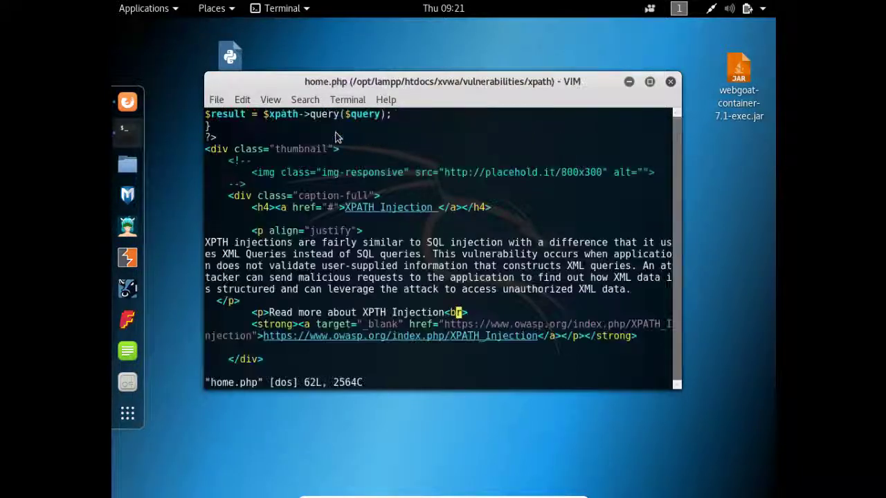
Examine the PHP code at the start of home.php, moving to the beginning of the line that defines $query.
key("Up")
key("Up")
key("Up")
key("Up")
key("Up")
key("Up")
key("Up")
key("Up")
key("Up")
key("Up")
key("Up")
key("Up")
key("Up")
key("Up")
key("Up")
key("Up")
key("Up")
key("Up")
key("Up")
key("Up")
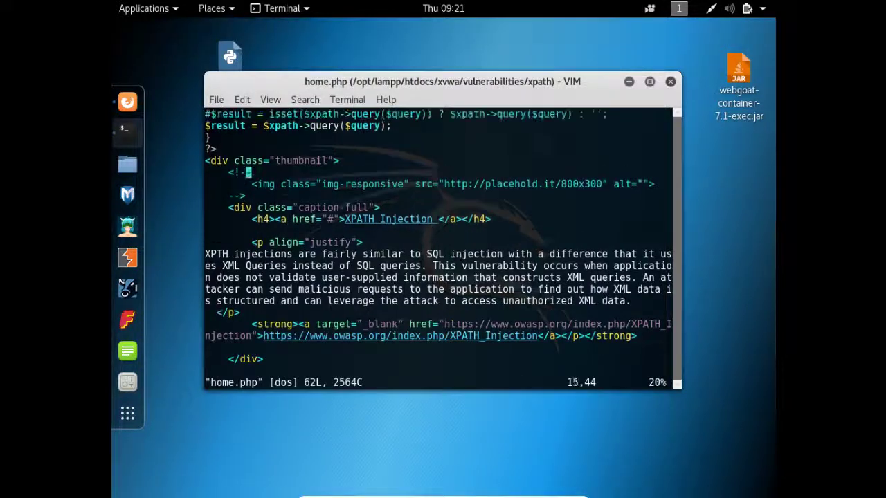
key("Down")
key("Down")
key("Down")
key("Down")
key("Down")
key("Down")
key("Down")
key("Left")
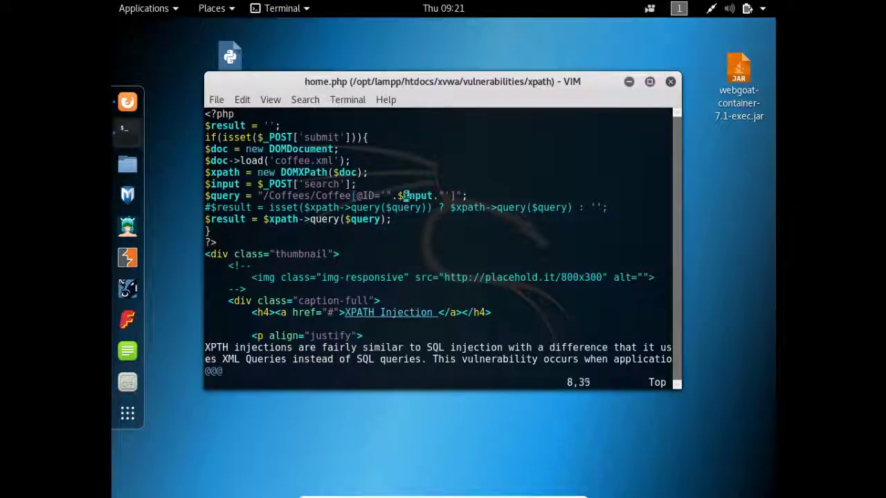
key("Left")
key("Left")
key("Left")
key("Left")
key("Left")
key("Left")
key("Left")
key("Left")
key("Left")
key("Left")
key("Left")
key("Left")
key("Left")
key("Left")
key("Left")
key("Left")
key("Left")
key("Left")
key("Left")
key("Left")
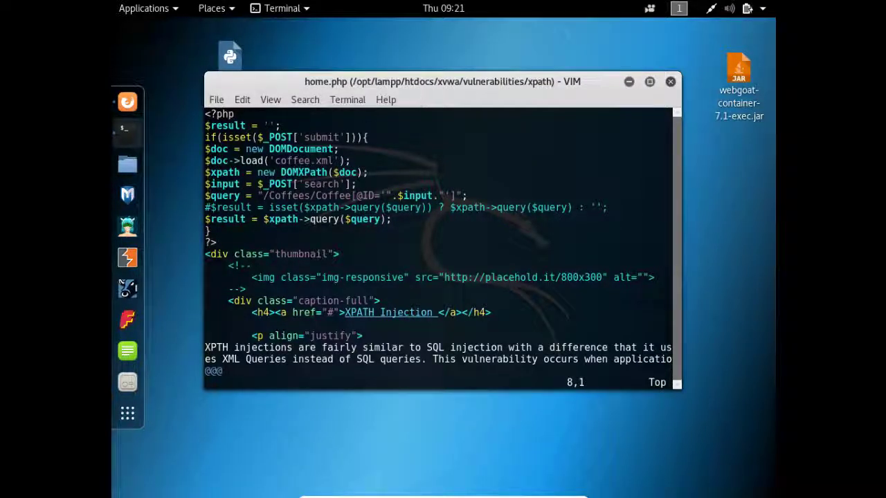
left_click_drag(208, 197, 307, 197)
left_click(216, 196)
left_click(316, 197)
left_click_drag(439, 199, 396, 200)
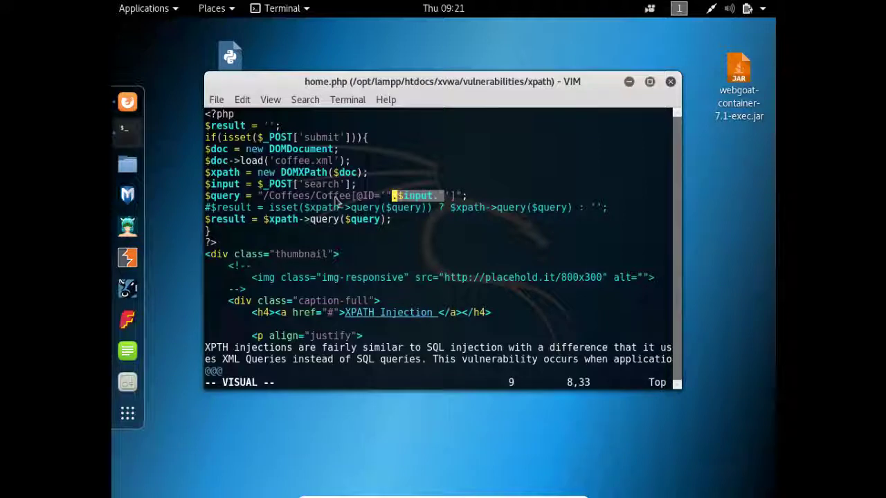
left_click(394, 199)
left_click(418, 199)
left_click_drag(419, 199, 457, 200)
Quit vim with :q, minimize the Terminal, and switch back to Firefox with XVWA's XPATH Injection page.
key("Escape")
type(":q")
key("Return")
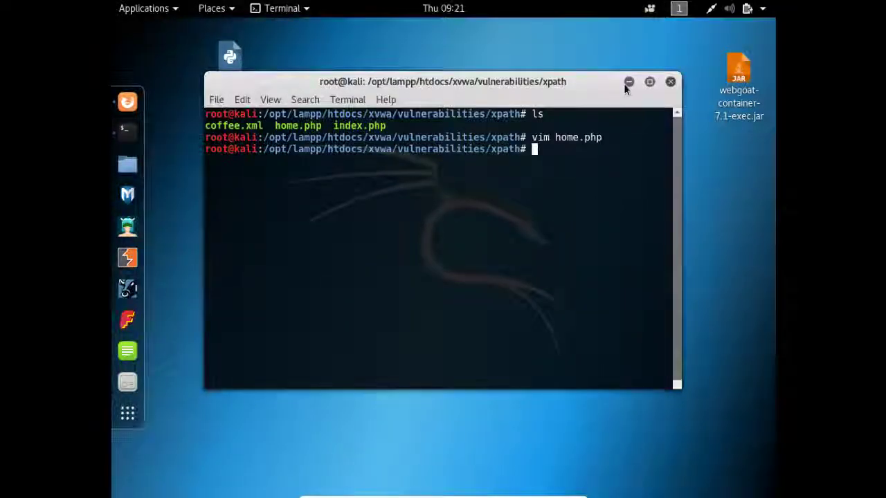
left_click(628, 82)
left_click(116, 102)
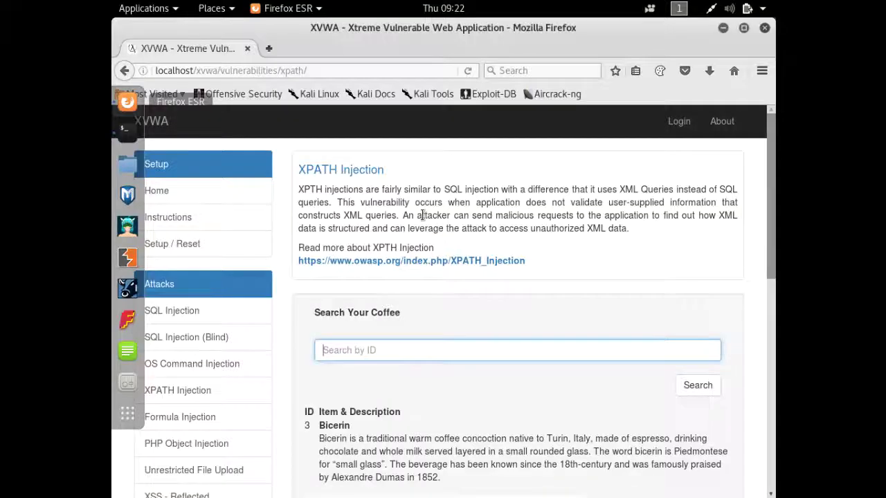